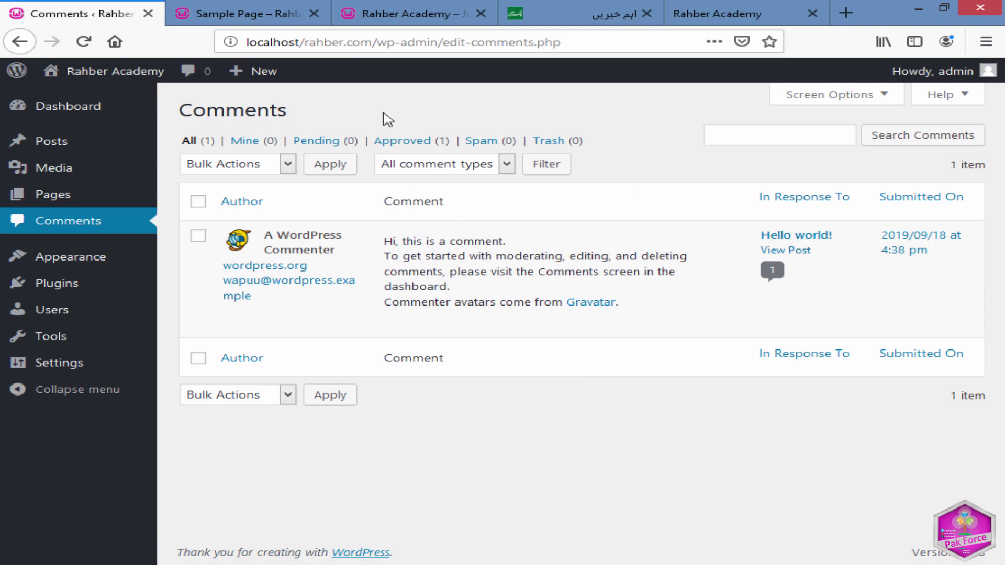
# Look through the site's Sample Page down to the Recent Comments section and return to its heading
pyautogui.click(270, 11)
pyautogui.scroll(1, 313, 235)
pyautogui.scroll(-5, 313, 235)
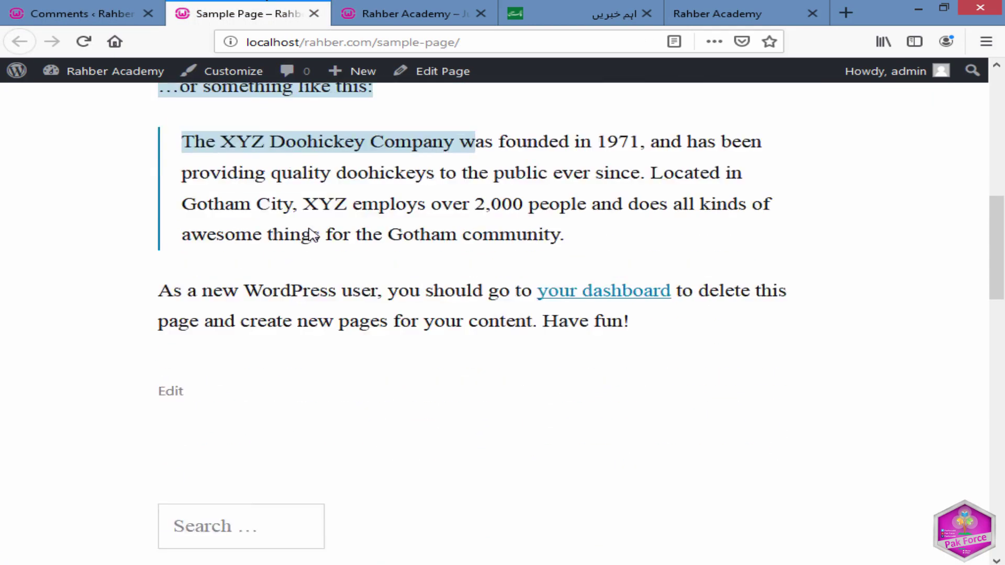
pyautogui.click(215, 297)
pyautogui.scroll(-14, 350, 317)
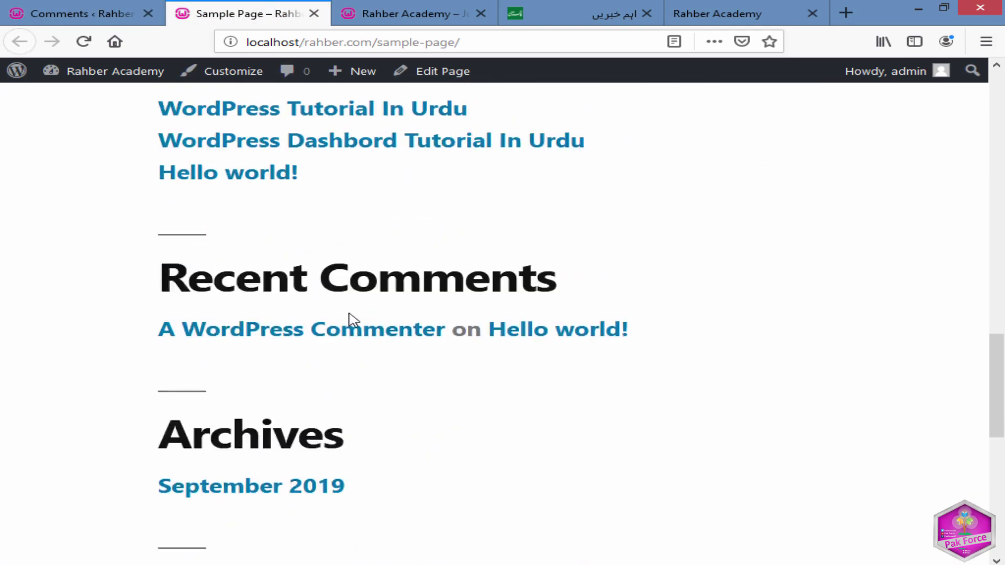
pyautogui.scroll(18, 246, 320)
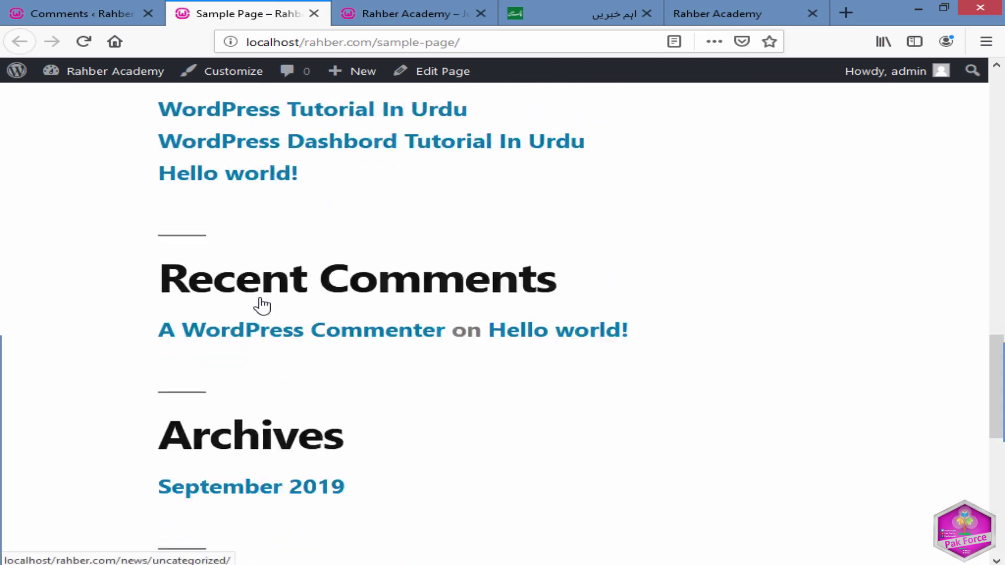
pyautogui.scroll(3, 282, 273)
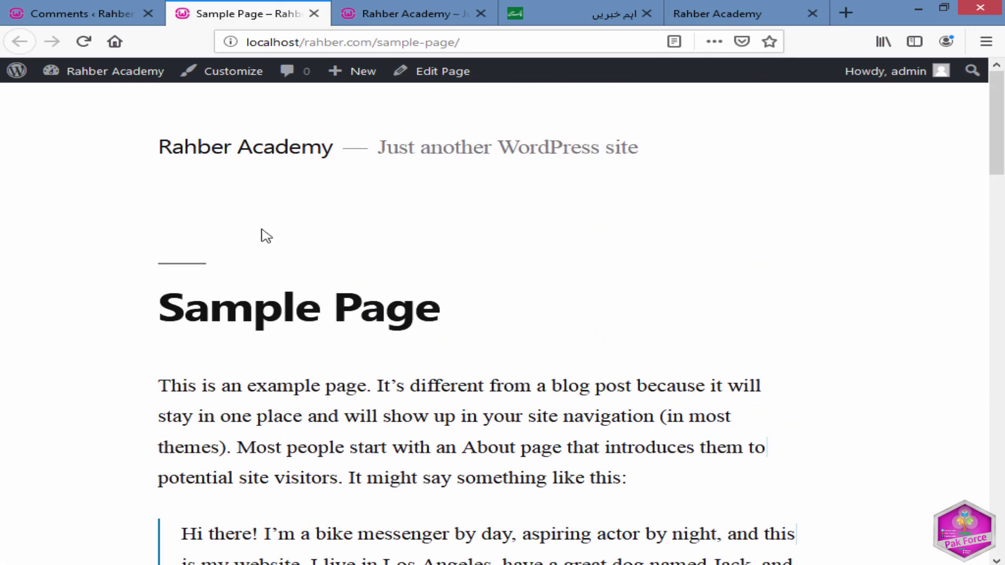
# Open the Rahber Academy home page and go to the comment form of the "WordPress Tutorial In Urdu" post
pyautogui.click(233, 153)
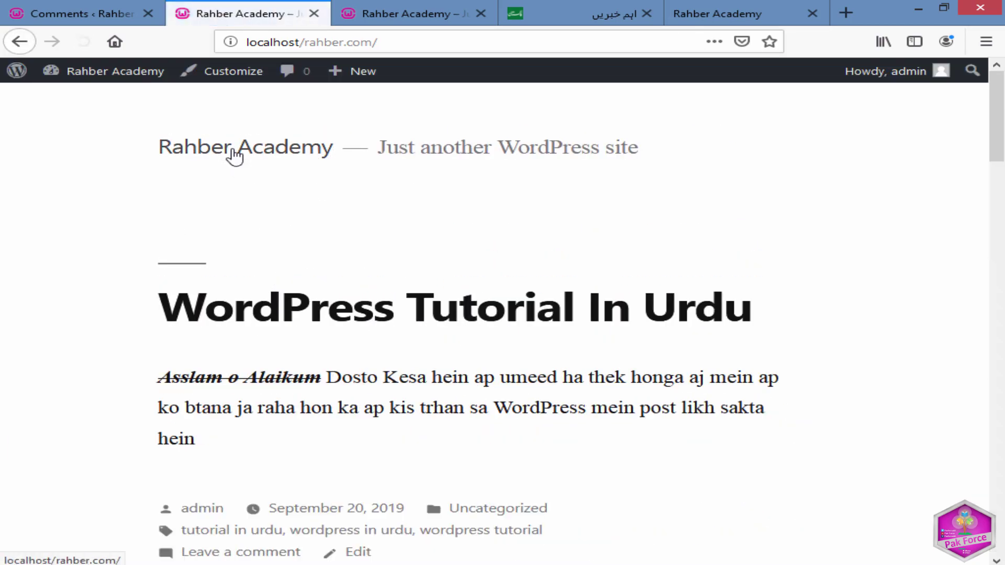
pyautogui.scroll(-3, 234, 152)
pyautogui.scroll(-2, 234, 156)
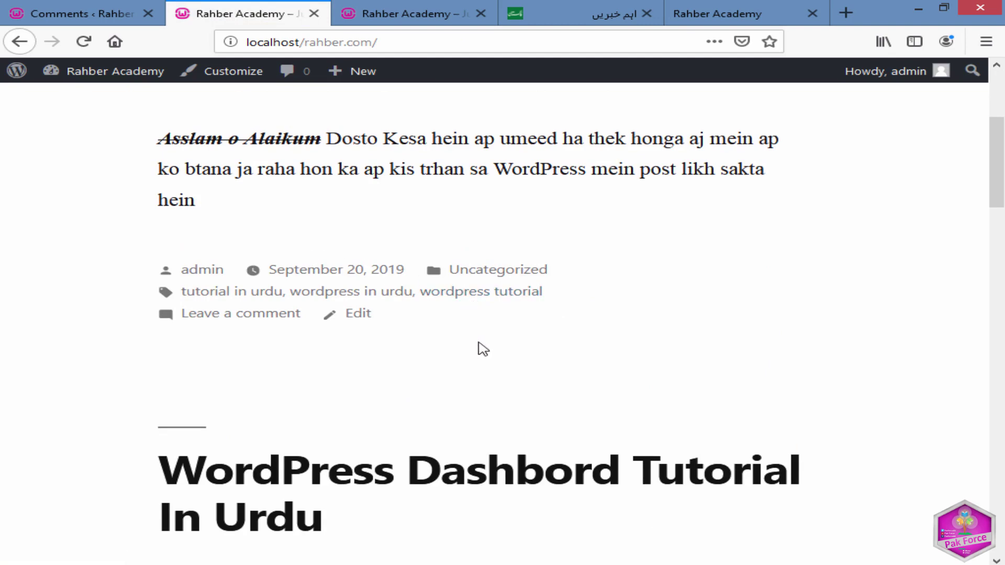
pyautogui.click(232, 322)
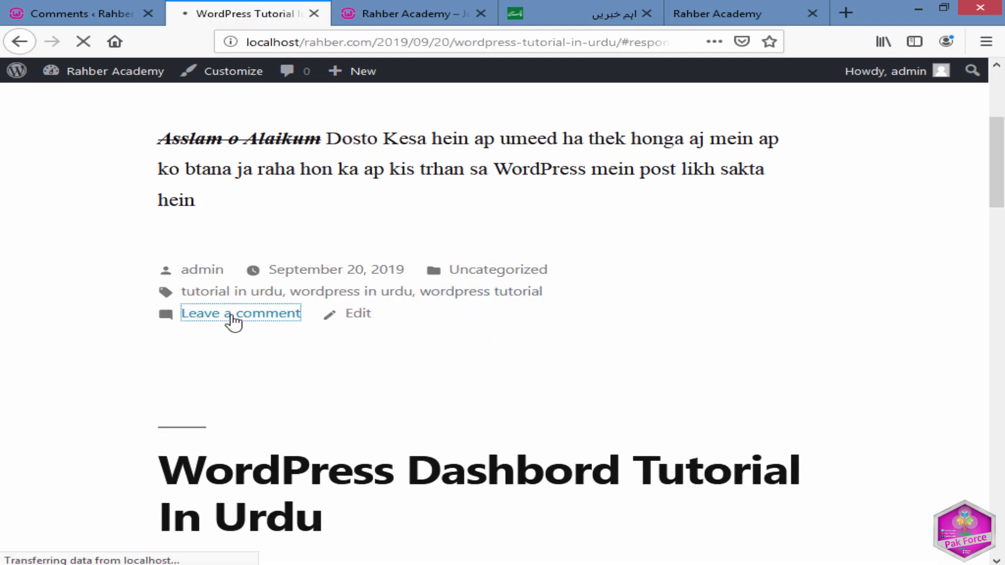
pyautogui.click(291, 231)
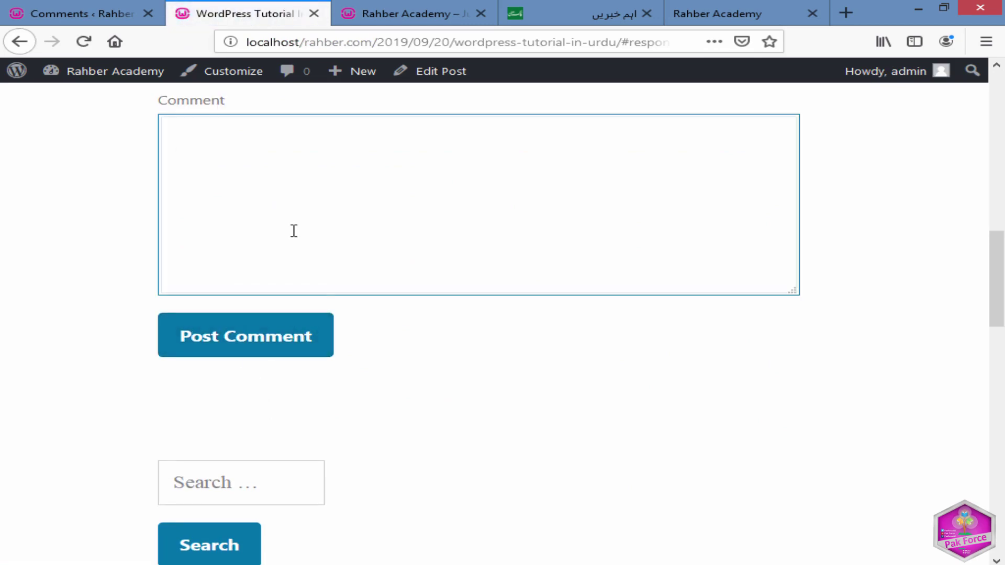
# Post the comment "good post" on the "WordPress Tutorial In Urdu" post
pyautogui.scroll(7, 294, 231)
pyautogui.scroll(4, 291, 236)
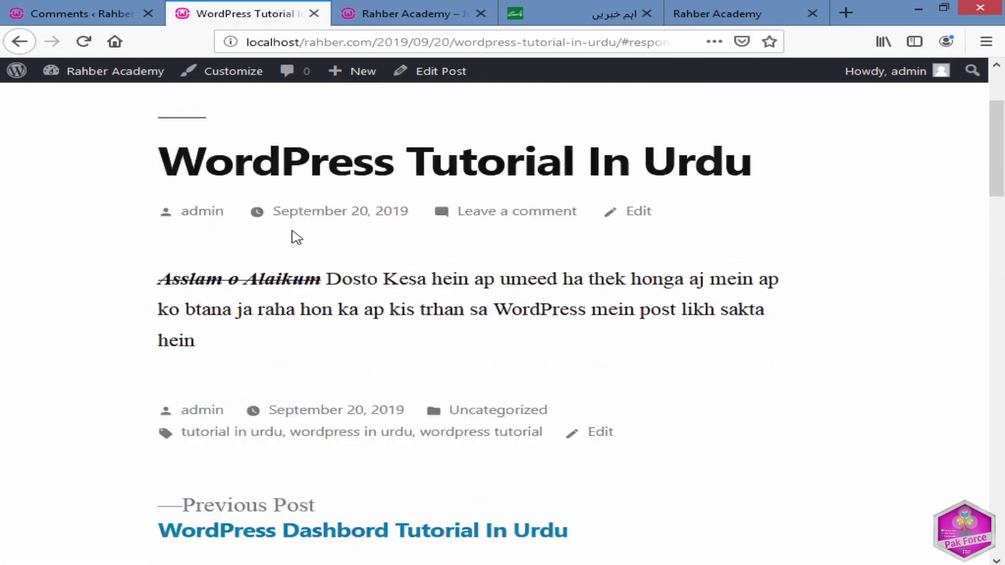
pyautogui.scroll(-10, 354, 352)
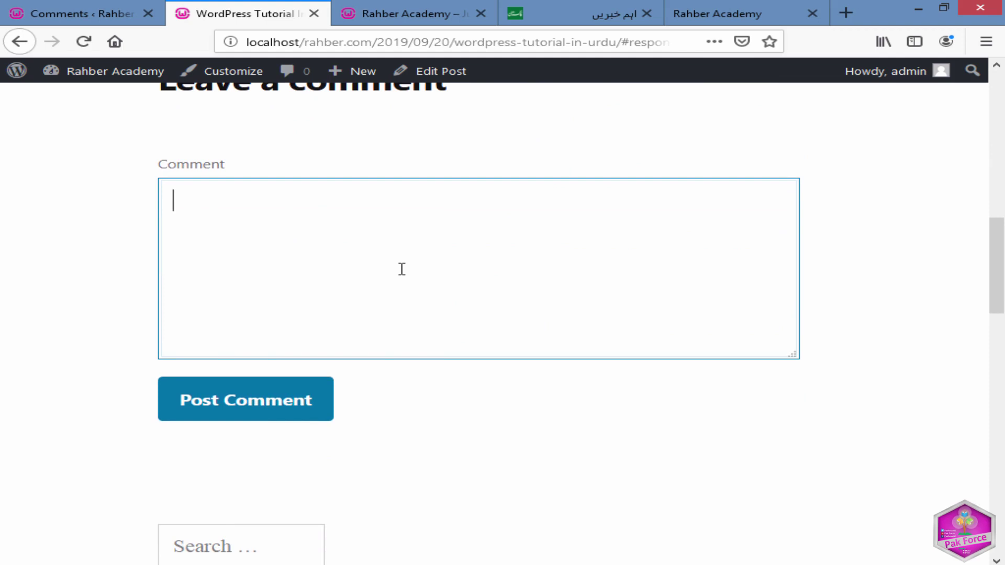
pyautogui.write('good post')
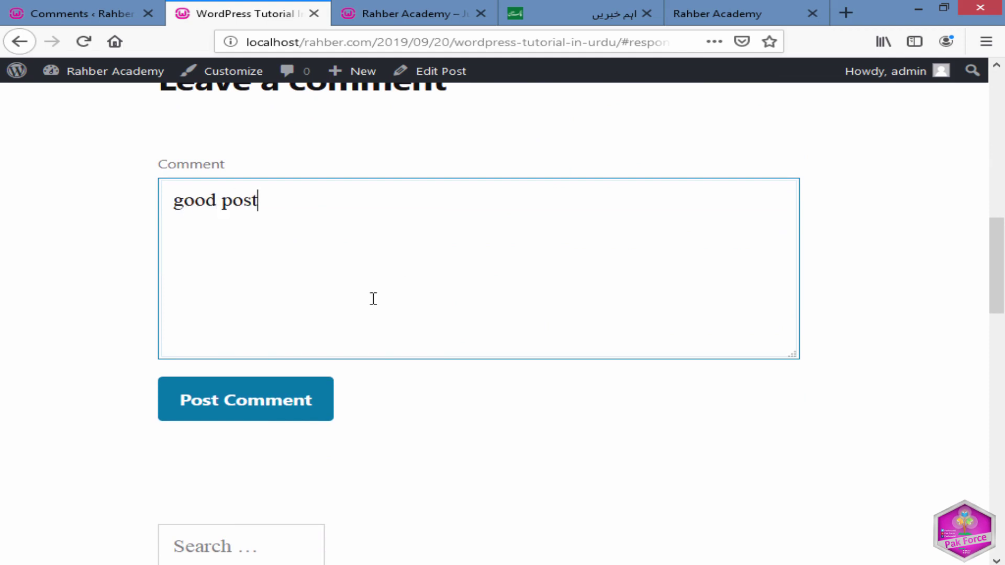
pyautogui.click(253, 399)
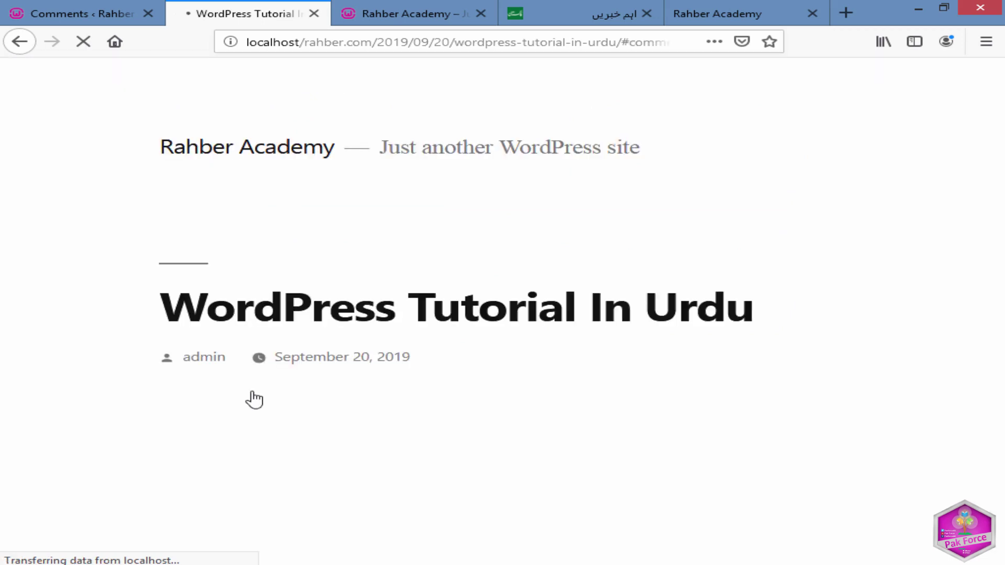
# Check the author shown on the published "good post" comment against the logged-in account
pyautogui.scroll(3, 322, 231)
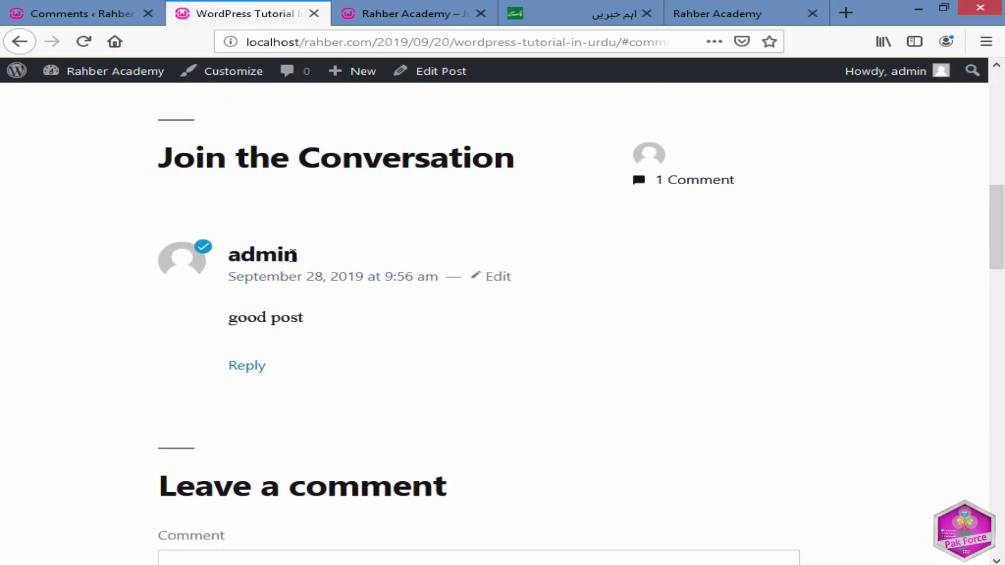
pyautogui.moveTo(296, 259); pyautogui.dragTo(231, 255)
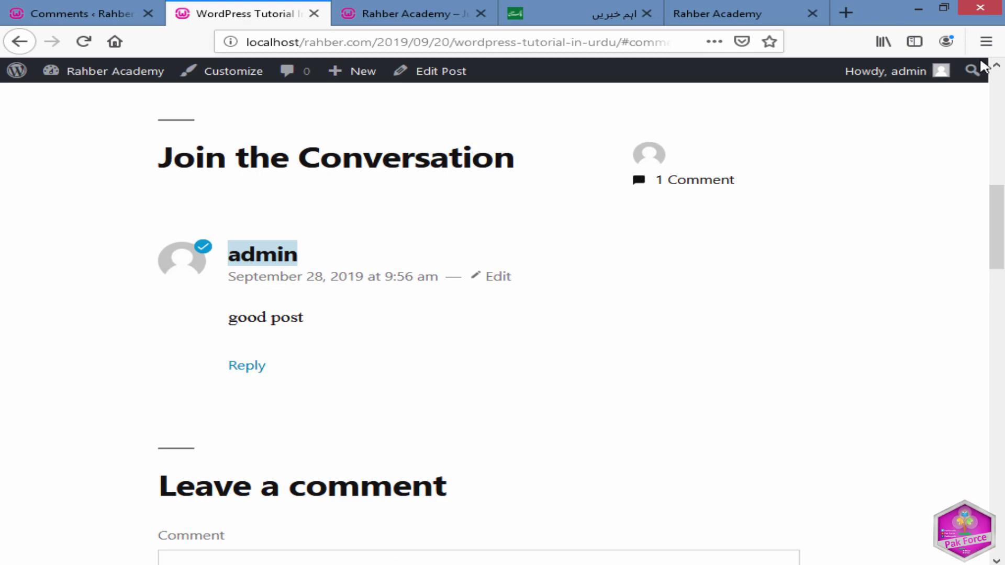
pyautogui.moveTo(940, 70)
pyautogui.click(408, 321)
pyautogui.scroll(3, 408, 322)
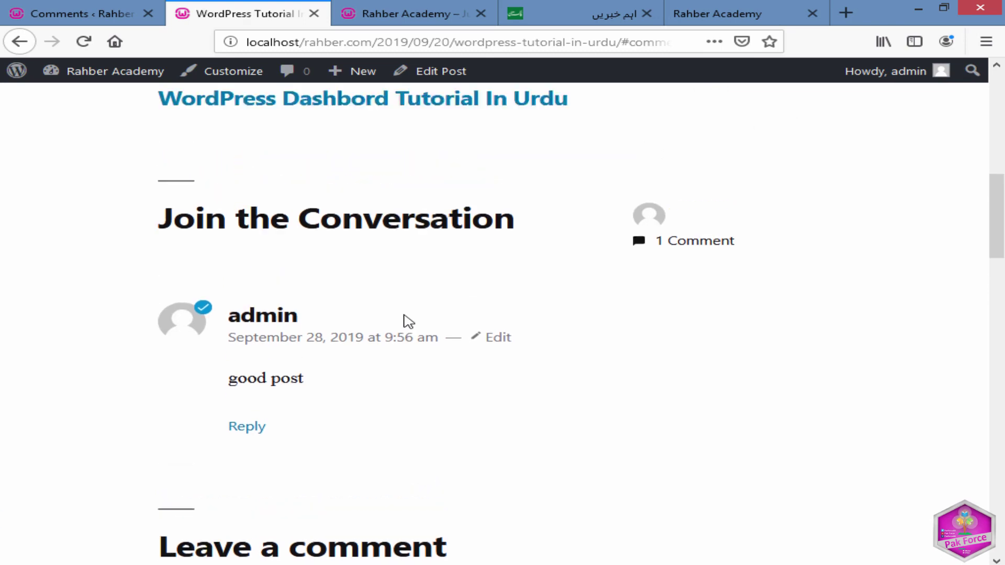
# Refresh the admin comments list and check the author e-mail of the "good post" comment
pyautogui.hotkey('ctrl', 'pageup')
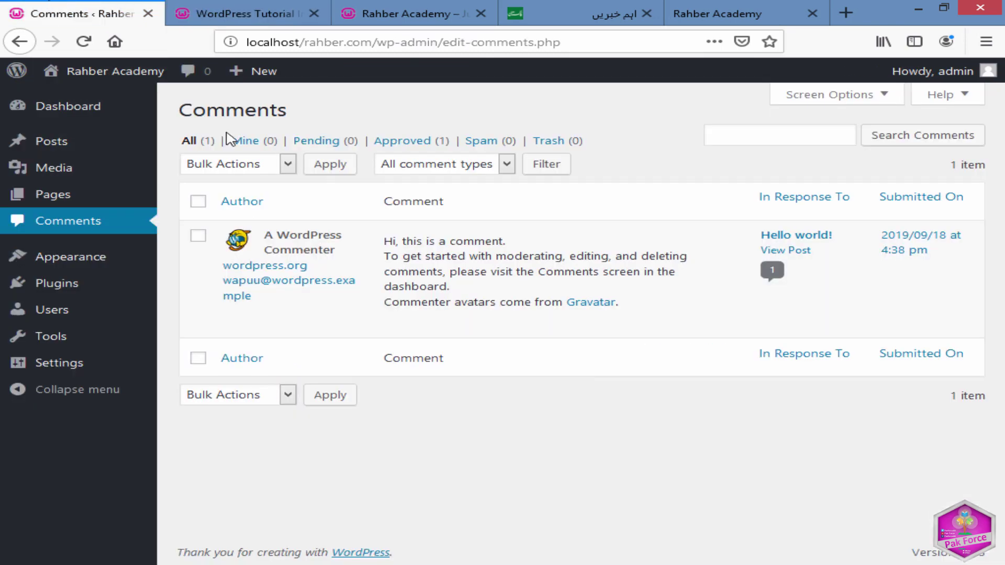
pyautogui.click(84, 40)
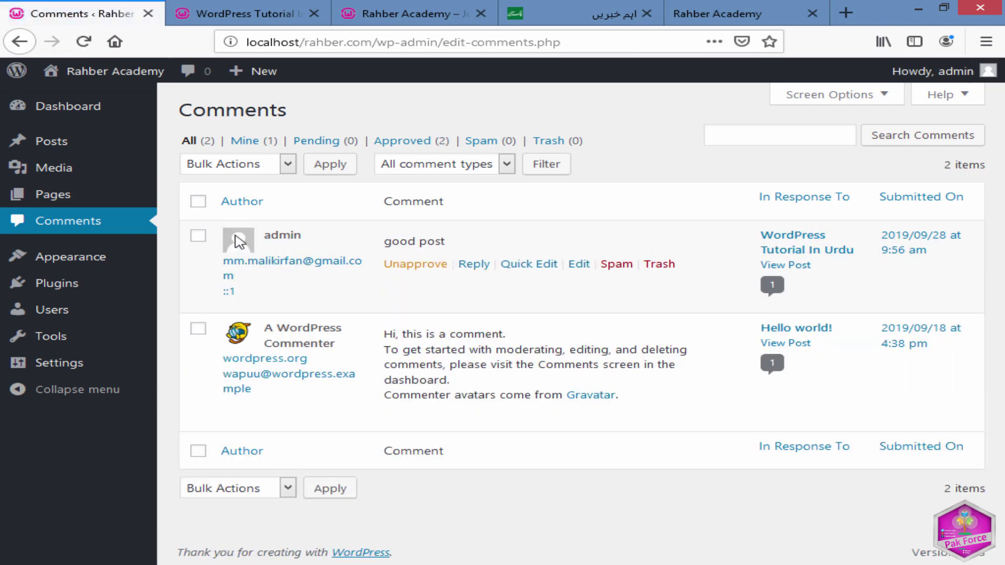
pyautogui.tripleClick(234, 278)
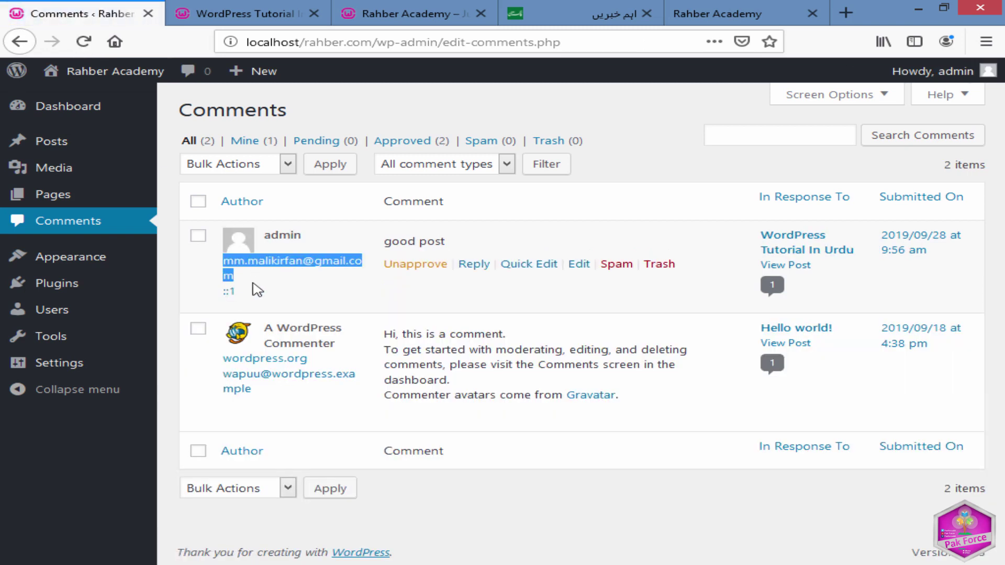
pyautogui.click(274, 293)
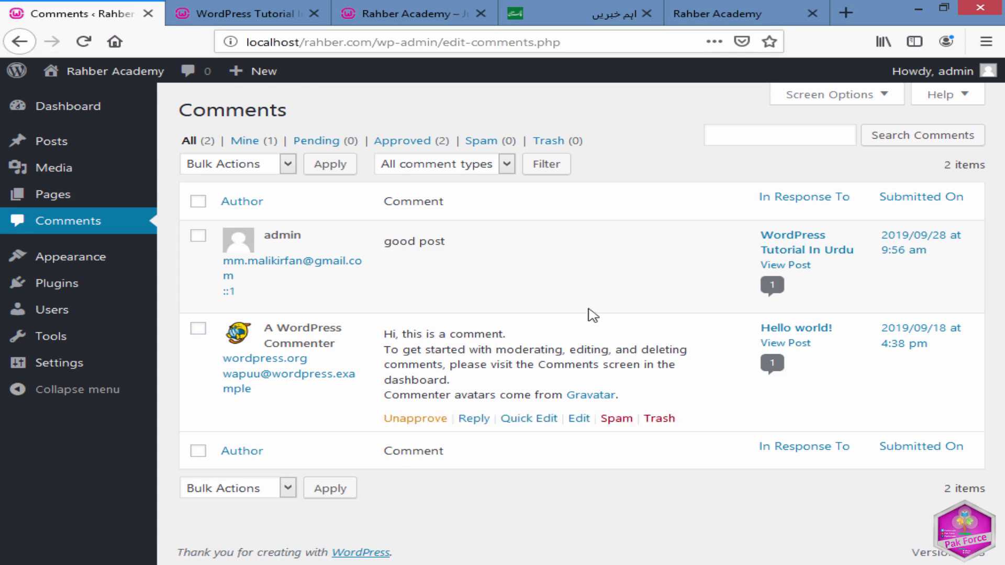
# View the full edit form of the comment on "Hello world!", check its author name, and return to the comments list
pyautogui.click(577, 422)
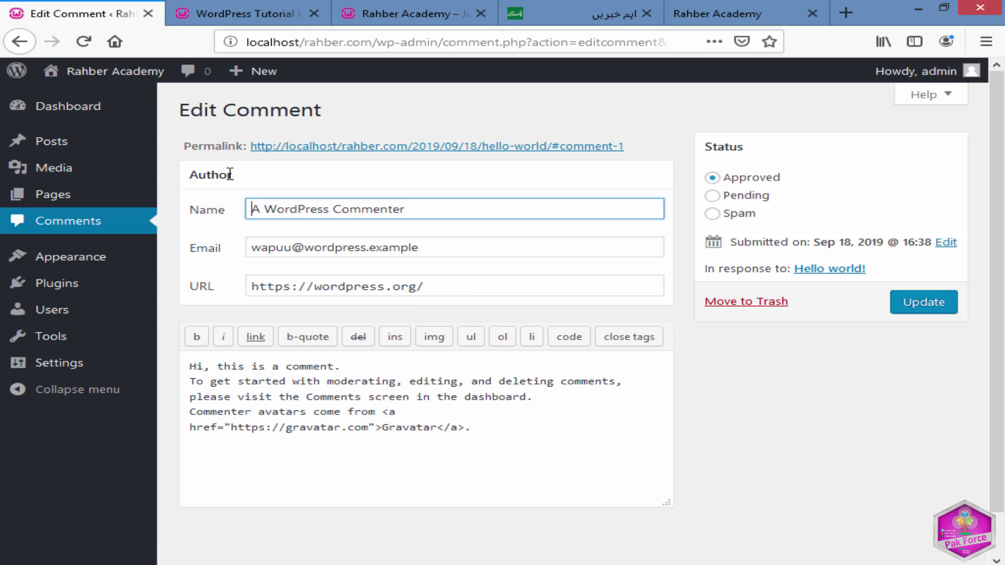
pyautogui.moveTo(438, 207); pyautogui.dragTo(247, 209)
pyautogui.click(20, 42)
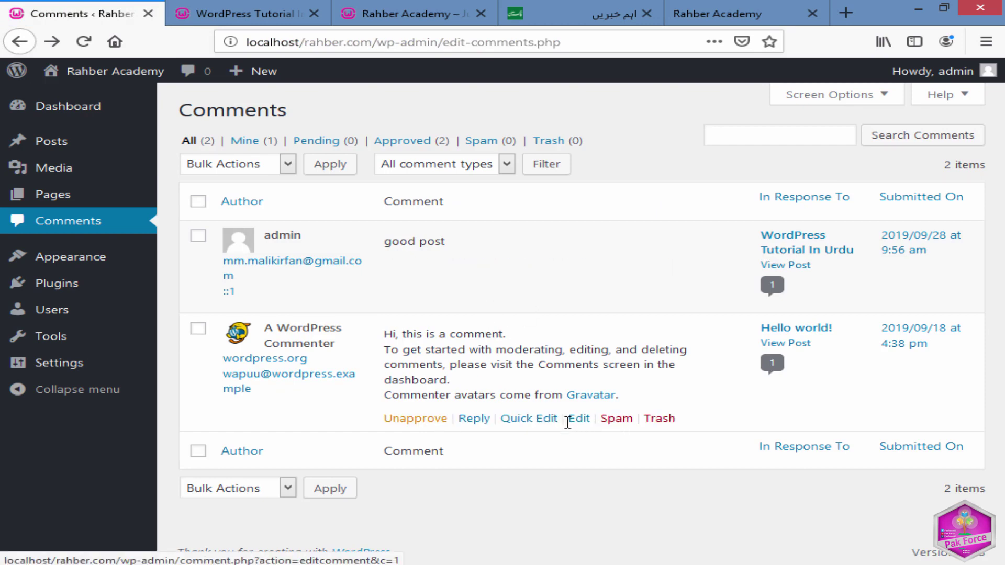
# View the Quick Edit form of the comment on "Hello world!", leave it unsaved, and reopen the comments list
pyautogui.click(529, 425)
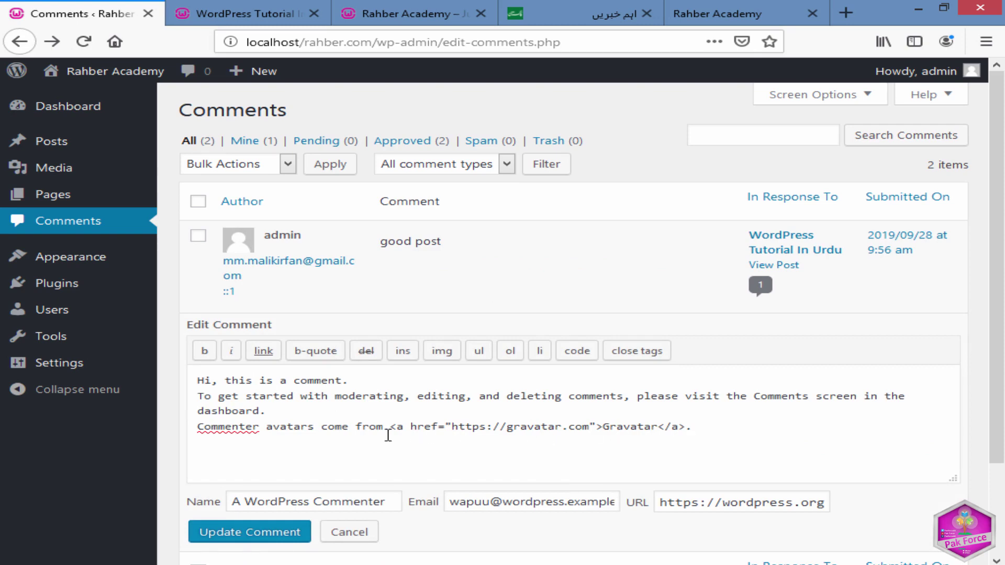
pyautogui.moveTo(221, 441); pyautogui.dragTo(201, 378)
pyautogui.click(453, 427)
pyautogui.click(19, 42)
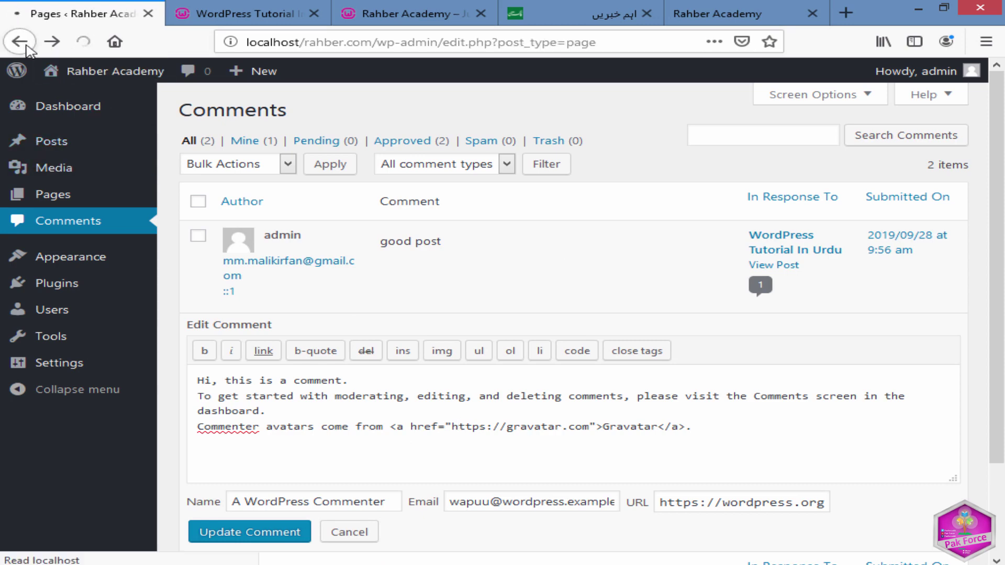
pyautogui.moveTo(53, 68)
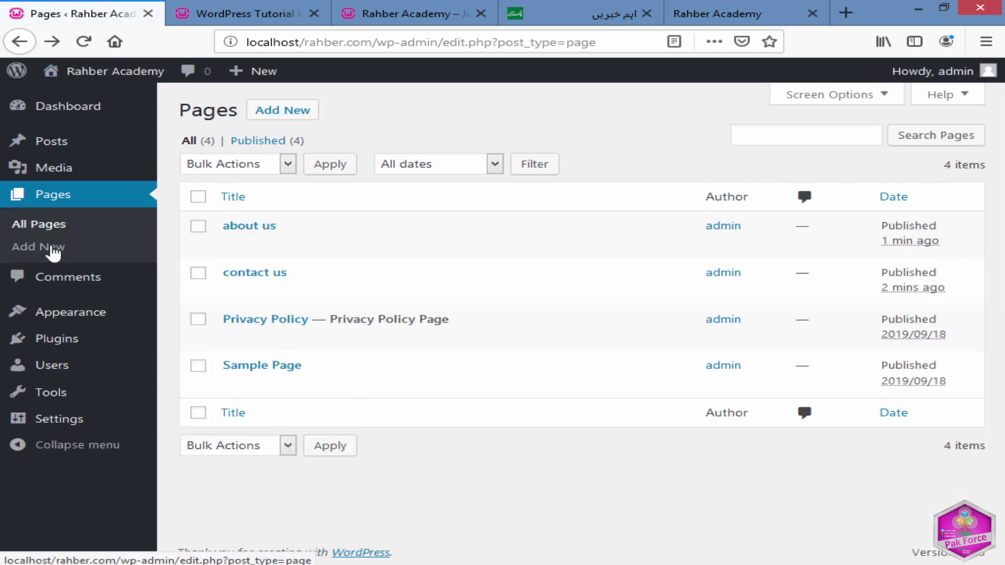
pyautogui.click(63, 277)
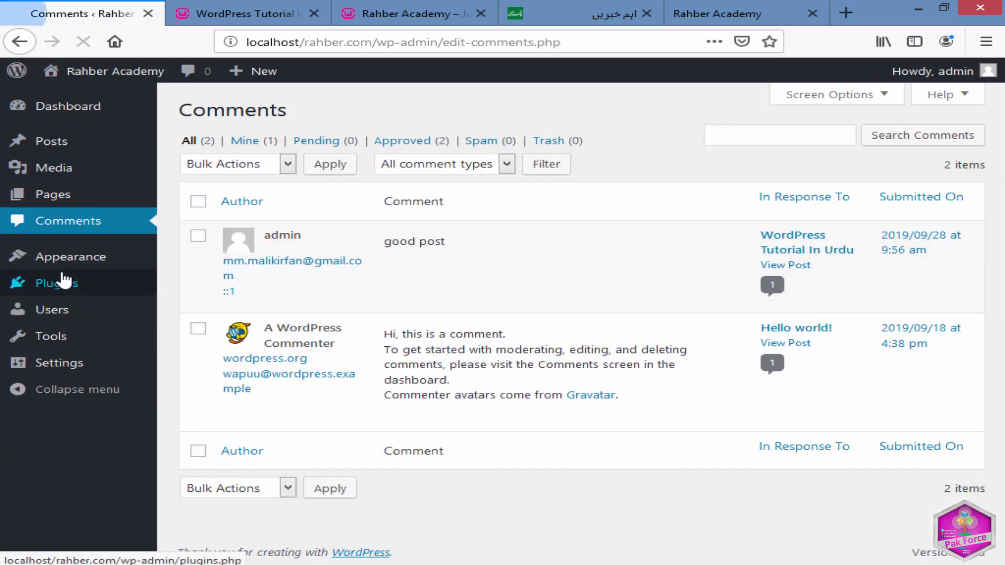
# Unapprove the "good post" comment and check its comment count and moderation status on the reloaded post page
pyautogui.click(404, 264)
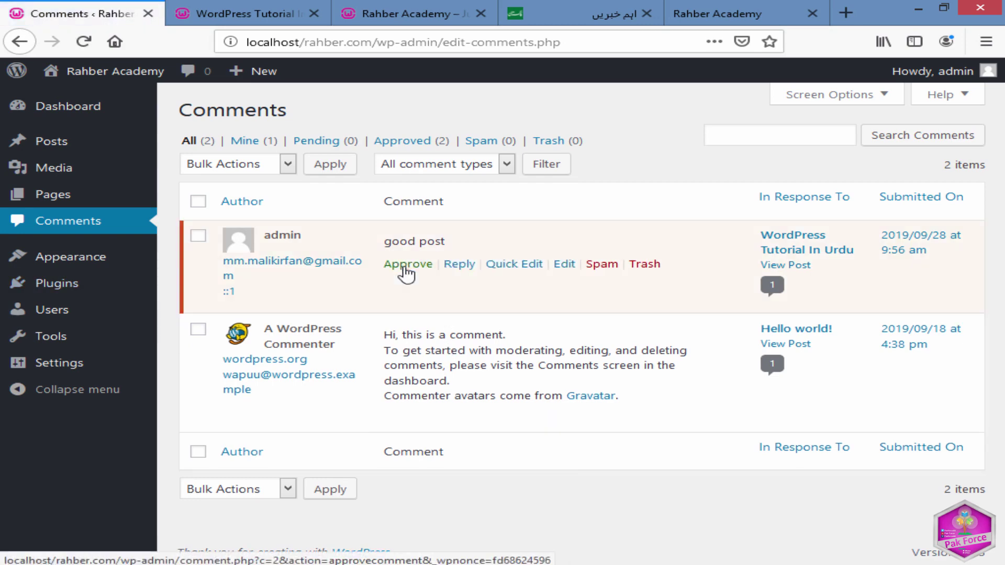
pyautogui.click(256, 7)
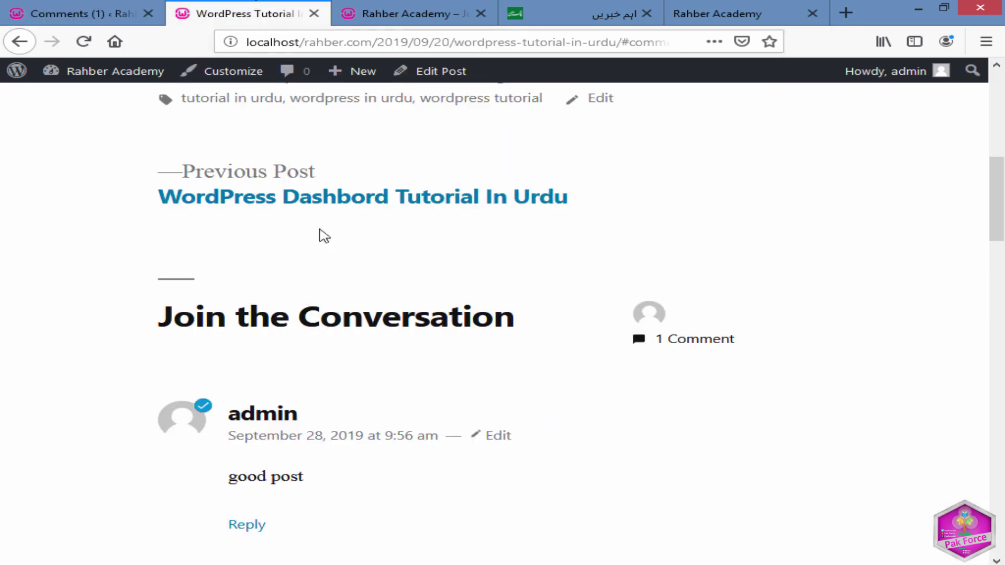
pyautogui.click(84, 41)
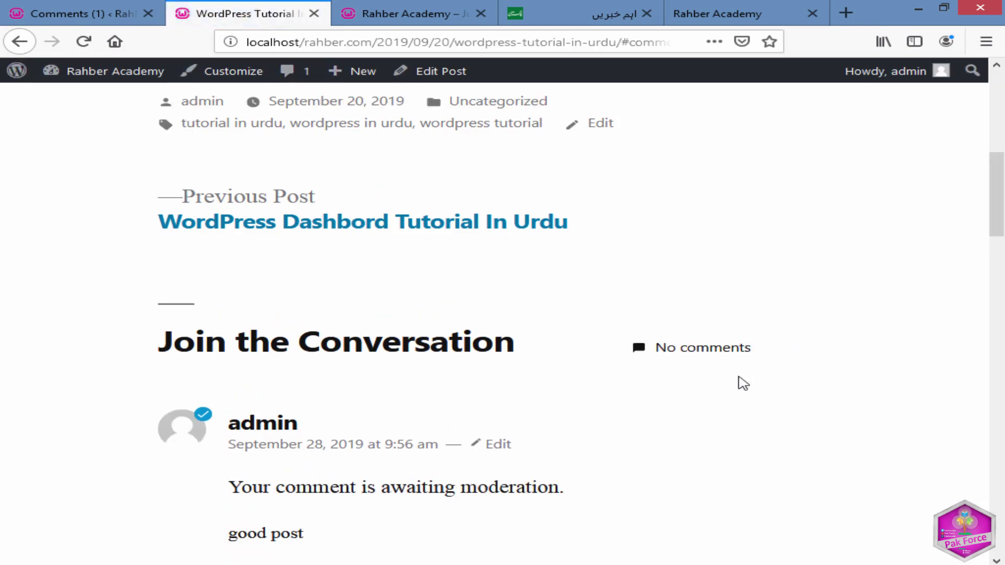
pyautogui.moveTo(653, 359); pyautogui.dragTo(731, 359)
pyautogui.click(655, 394)
pyautogui.scroll(-3, 523, 402)
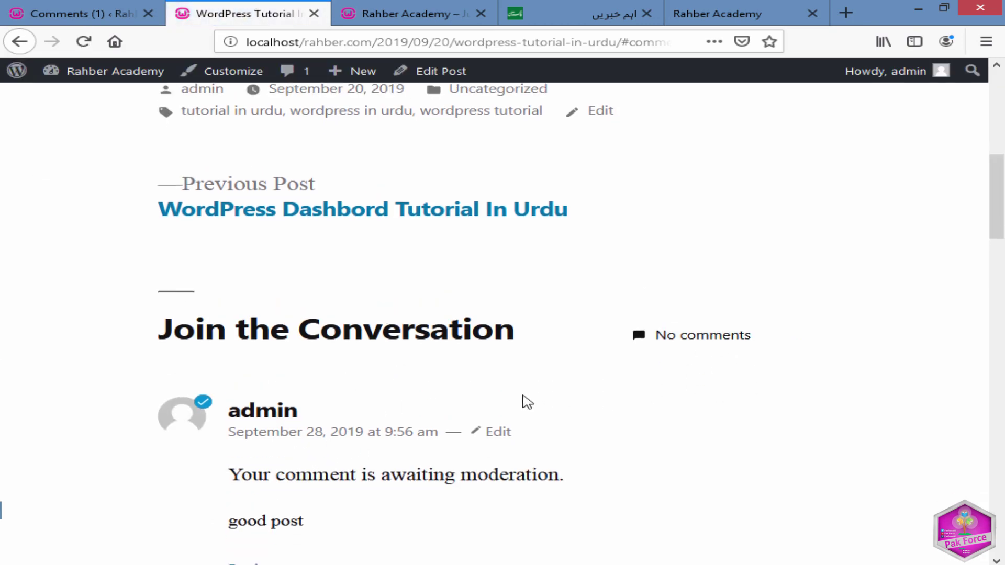
pyautogui.moveTo(240, 328); pyautogui.dragTo(448, 473)
pyautogui.click(410, 457)
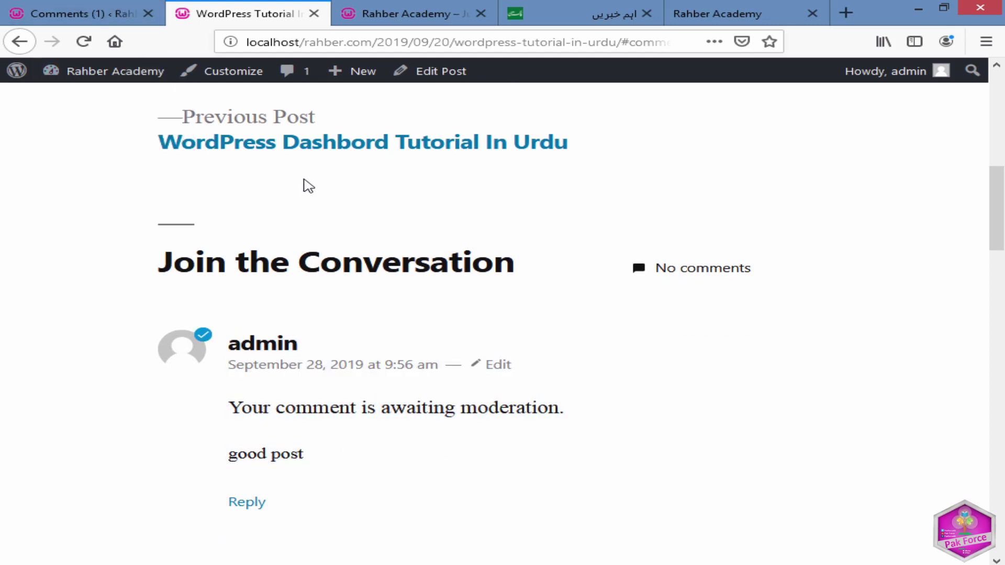
# In the comments list, unapprove and re-approve the comment on "Hello world!", and approve the "good post" comment again
pyautogui.click(48, 6)
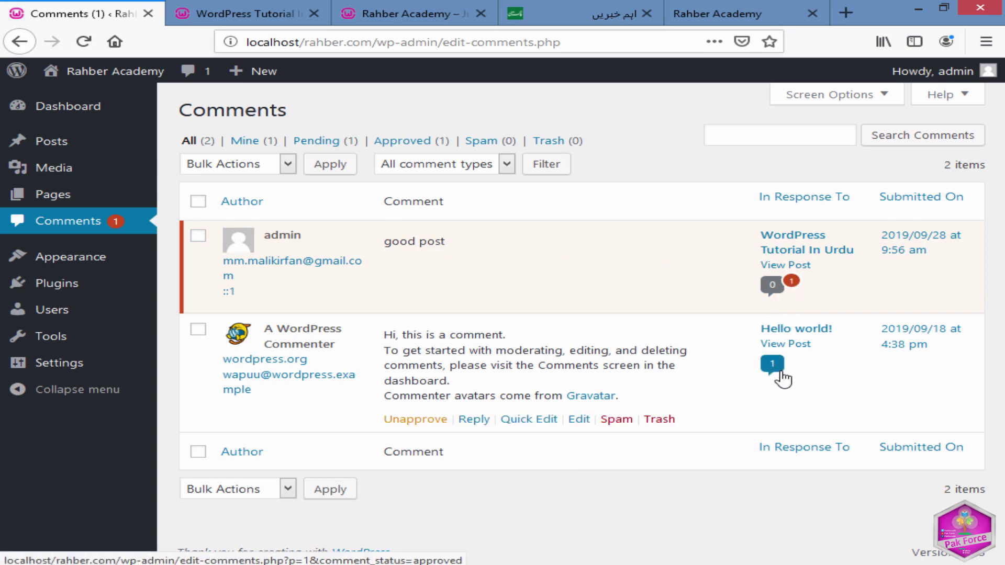
pyautogui.click(416, 420)
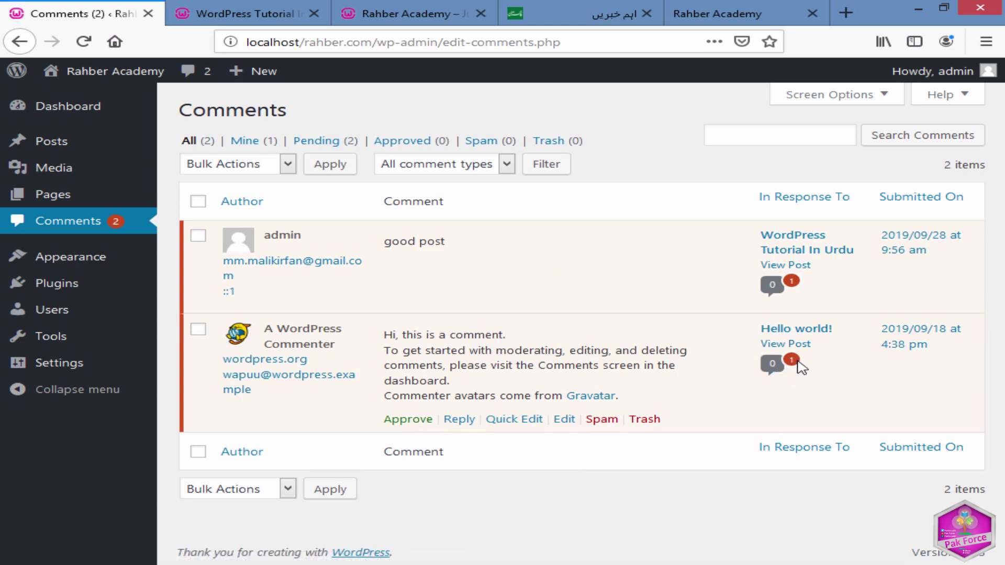
pyautogui.click(390, 420)
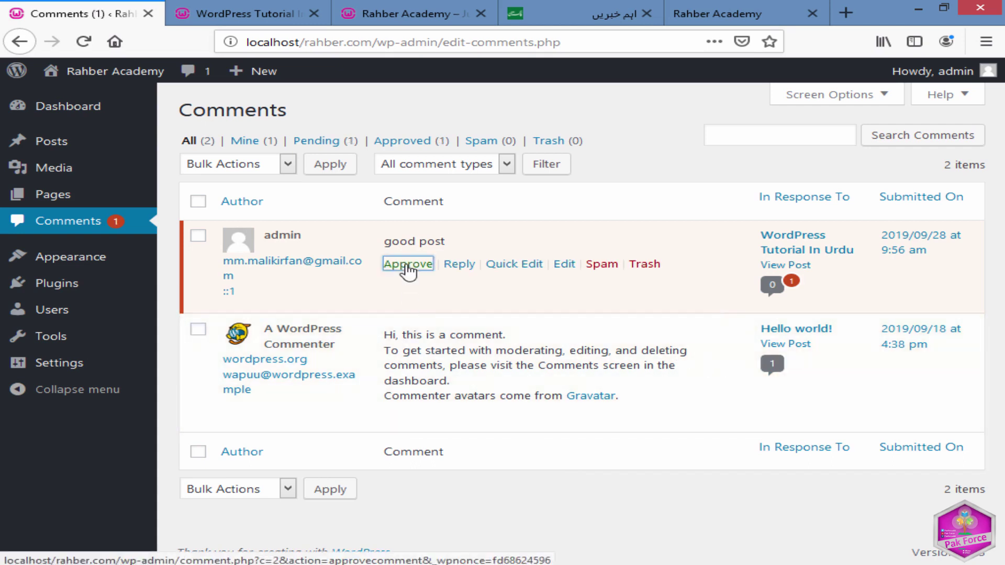
pyautogui.click(408, 264)
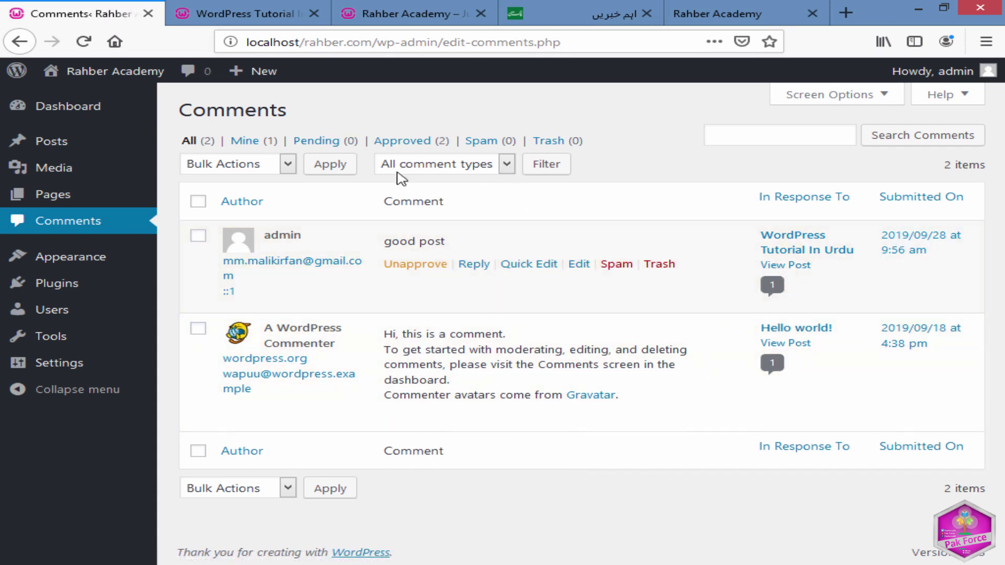
# Unapprove all comments in the list at once with the Unapprove bulk action
pyautogui.click(281, 163)
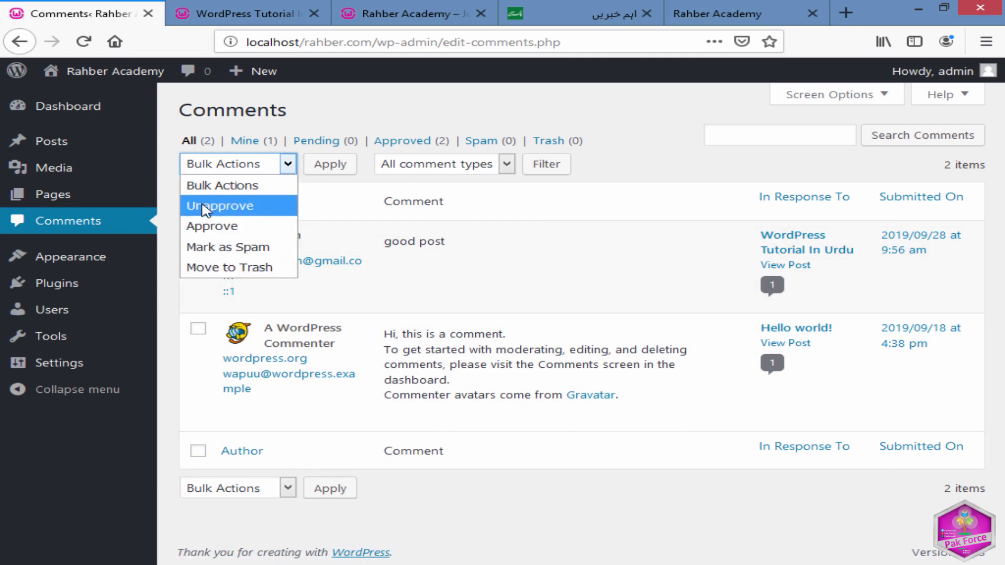
pyautogui.click(253, 209)
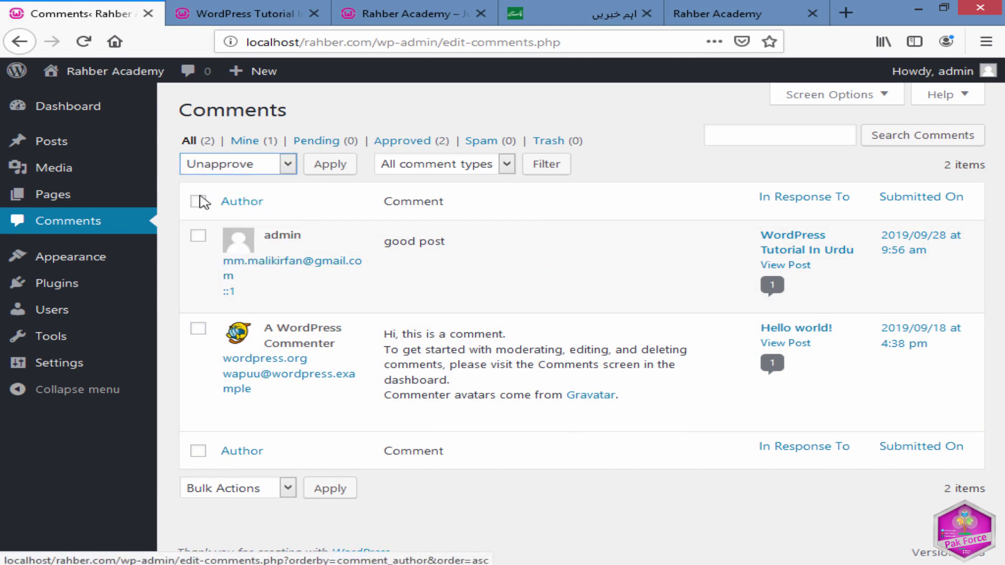
pyautogui.click(198, 202)
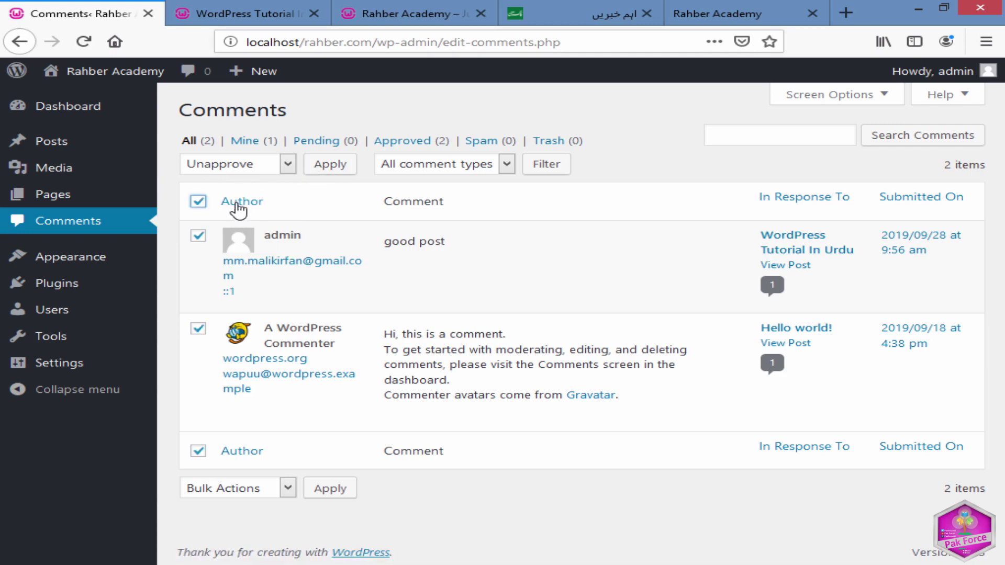
pyautogui.click(331, 166)
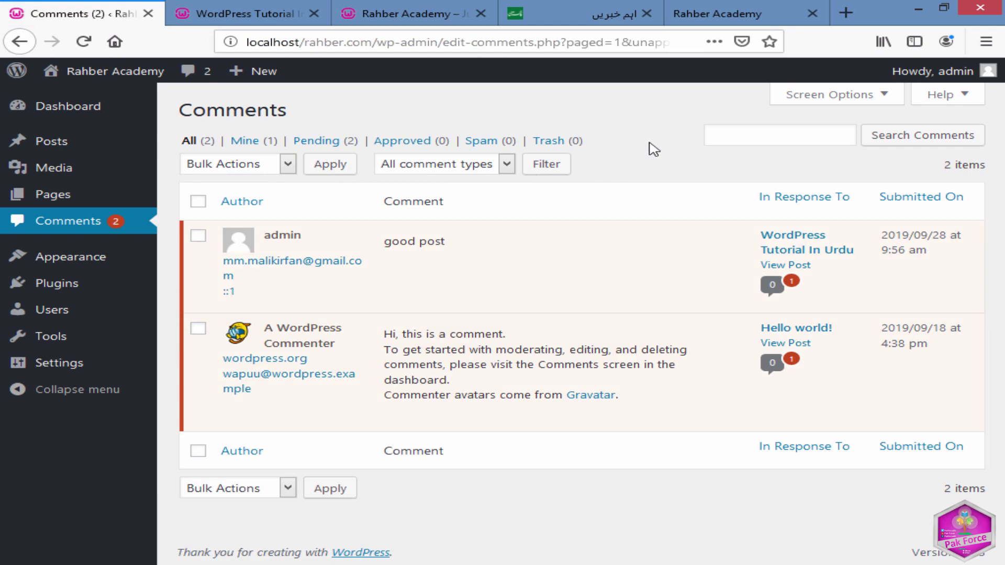
# View the screen options of the comments list, close them again, and view the row actions of the "good post" comment
pyautogui.click(863, 95)
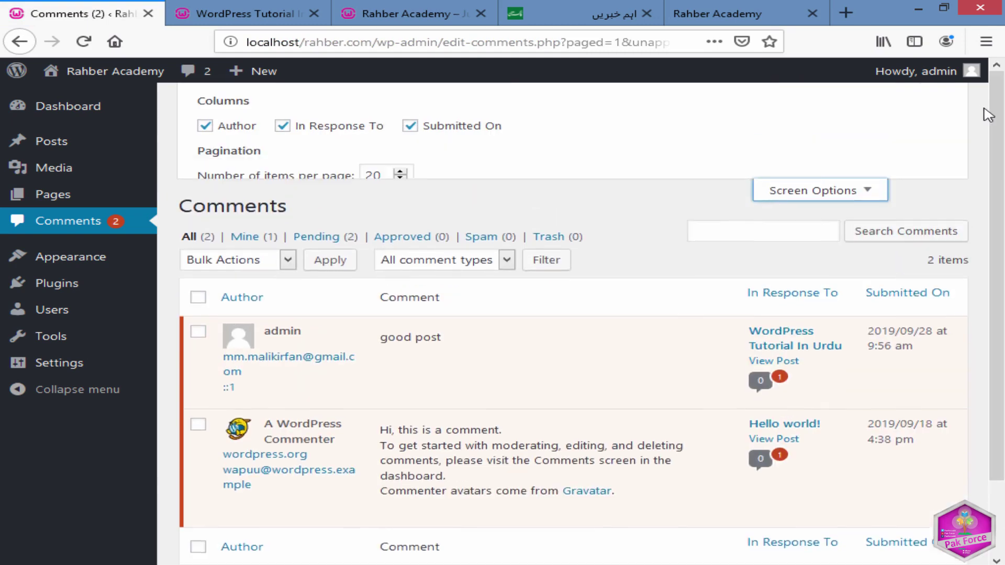
pyautogui.click(875, 252)
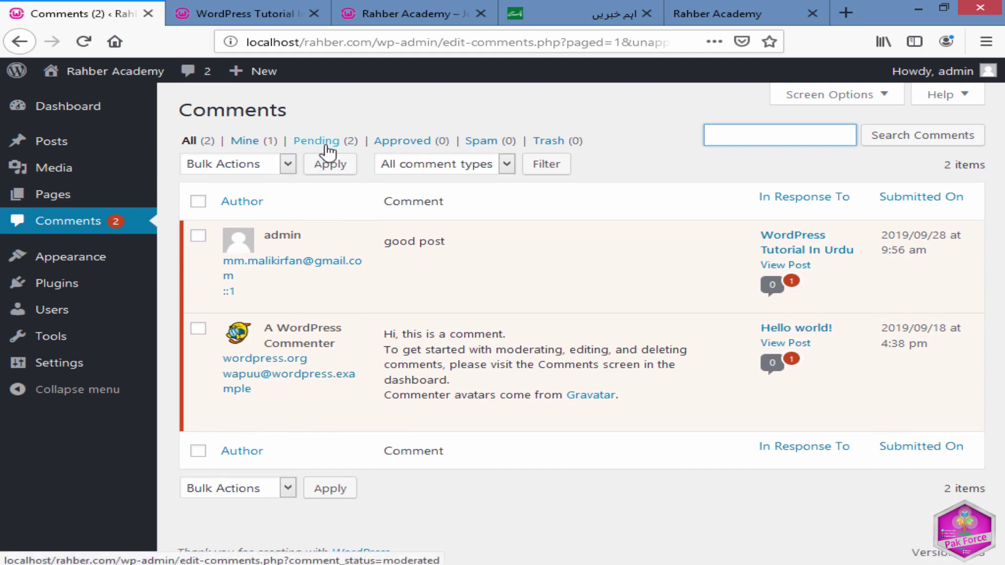
pyautogui.moveTo(418, 254)
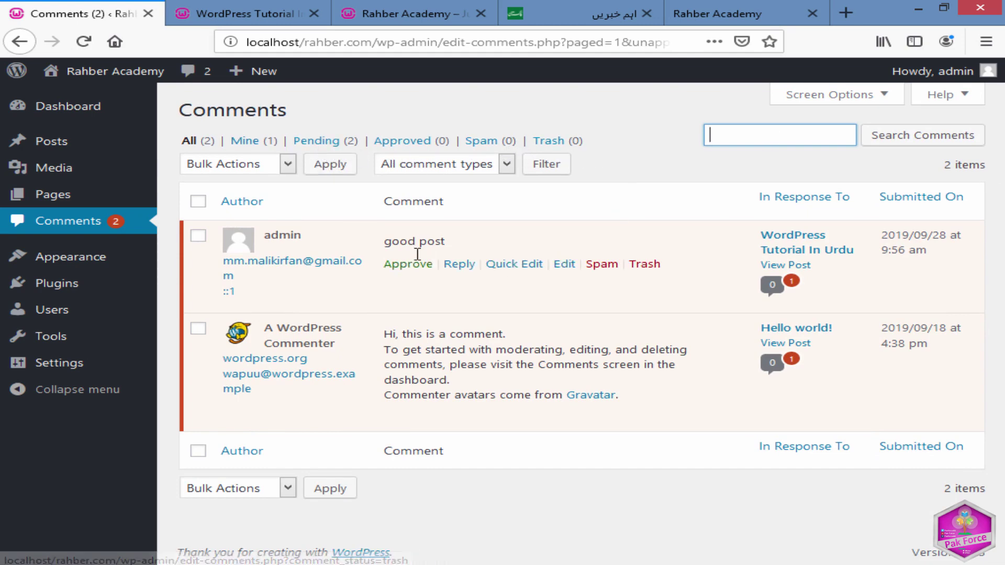
# Filter the list to pending comments, approve them all with the Approve bulk action, and return to the list of all comments
pyautogui.click(315, 145)
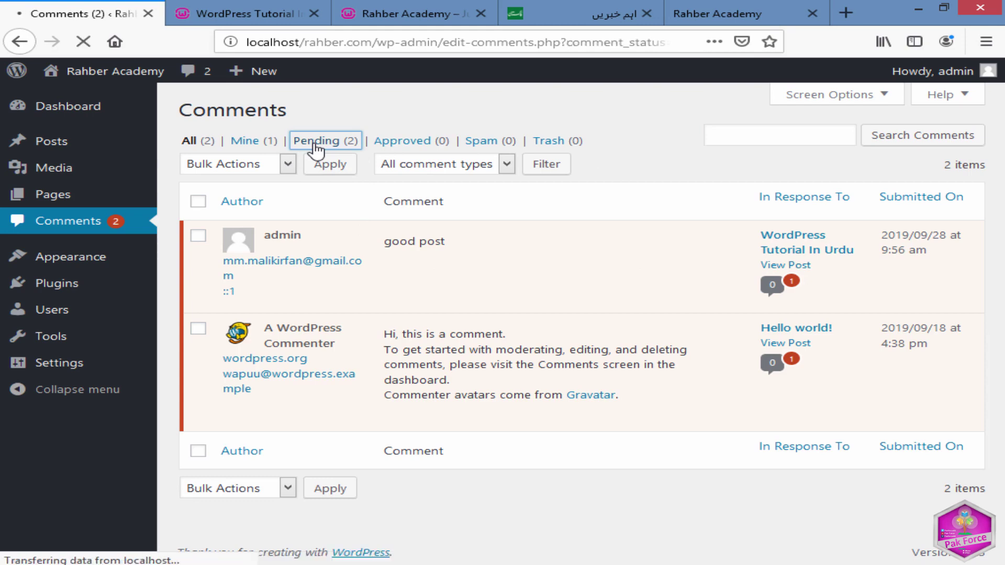
pyautogui.click(198, 201)
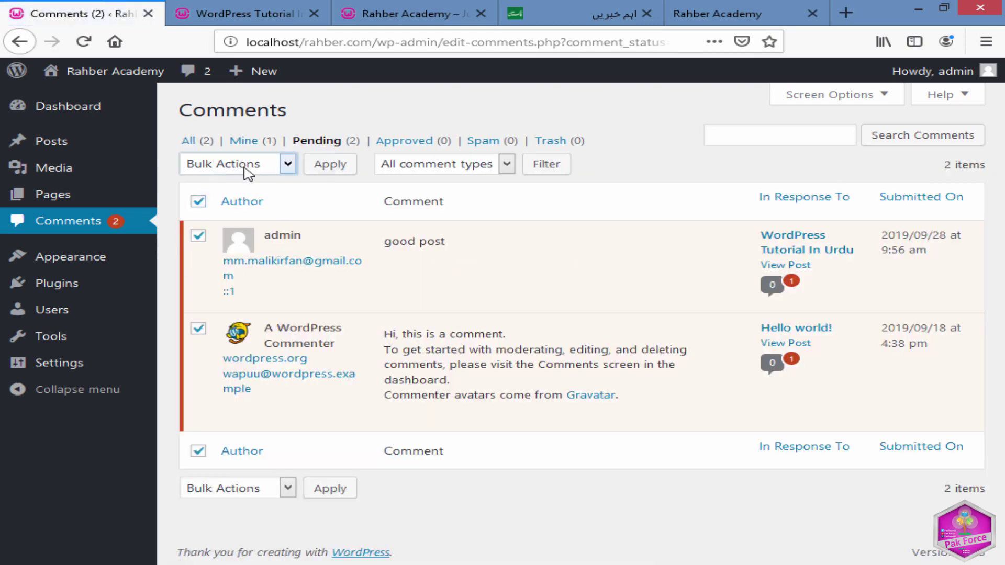
pyautogui.click(246, 172)
pyautogui.click(238, 205)
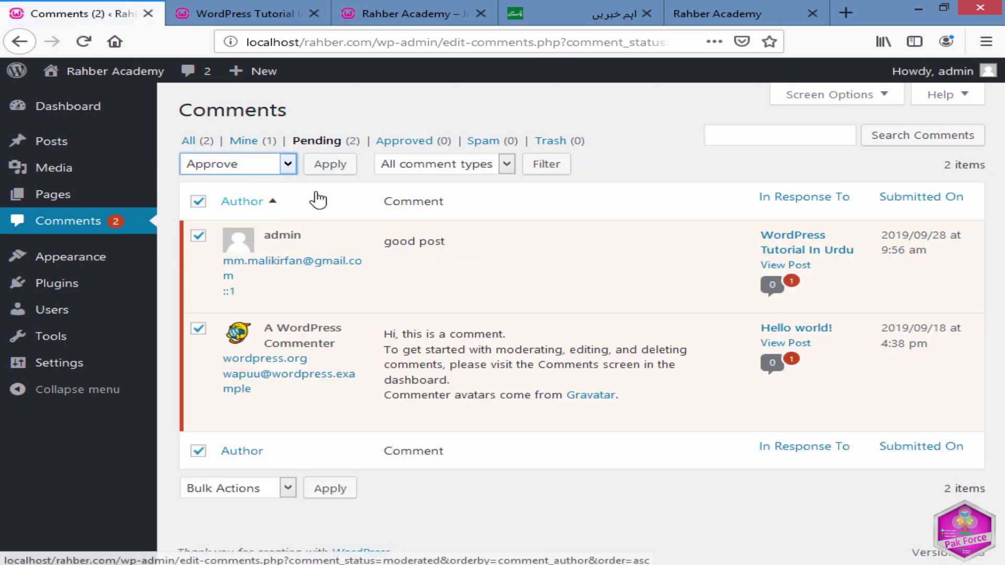
pyautogui.click(330, 164)
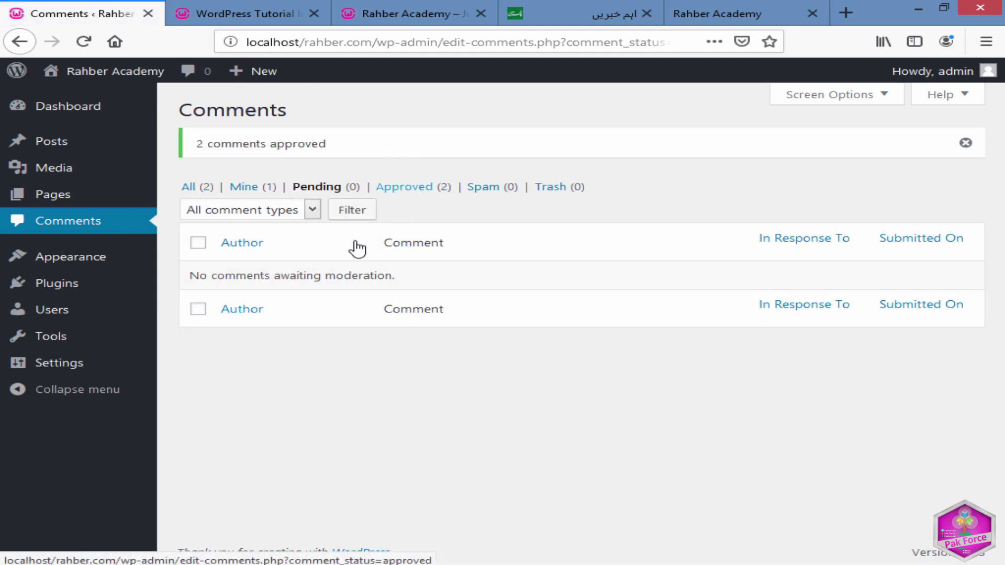
pyautogui.click(198, 188)
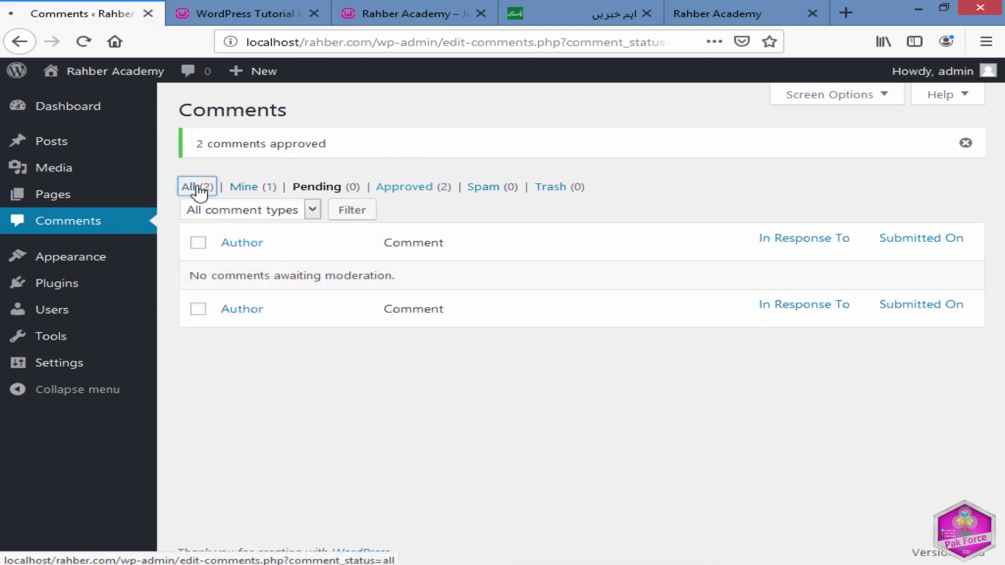